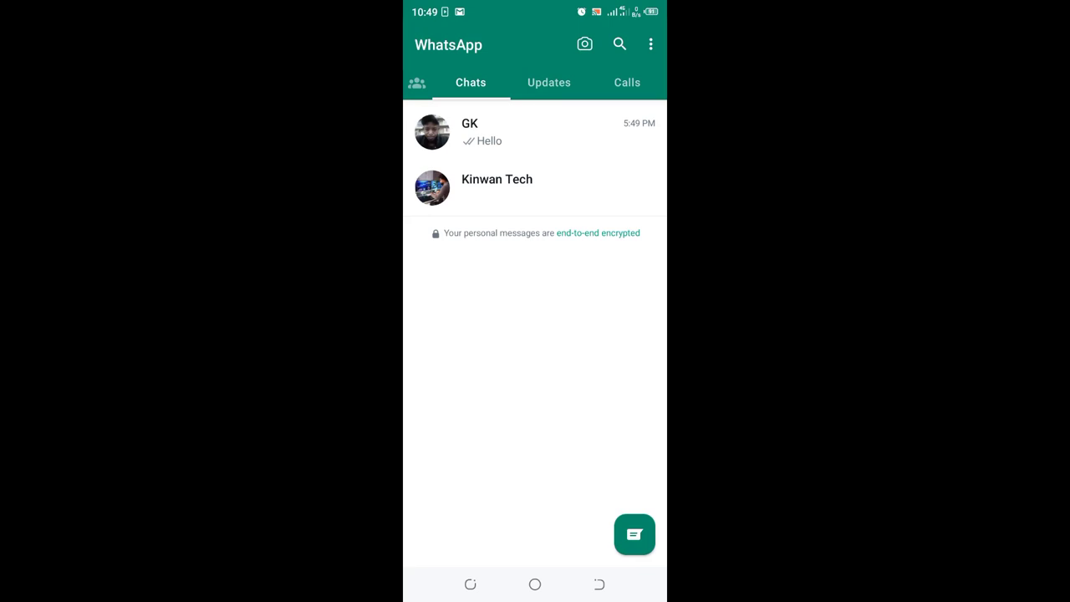
Reset all of WhatsApp's notification settings from its Settings > Notifications page
{"action": "left_click", "coordinate": [650, 44]}
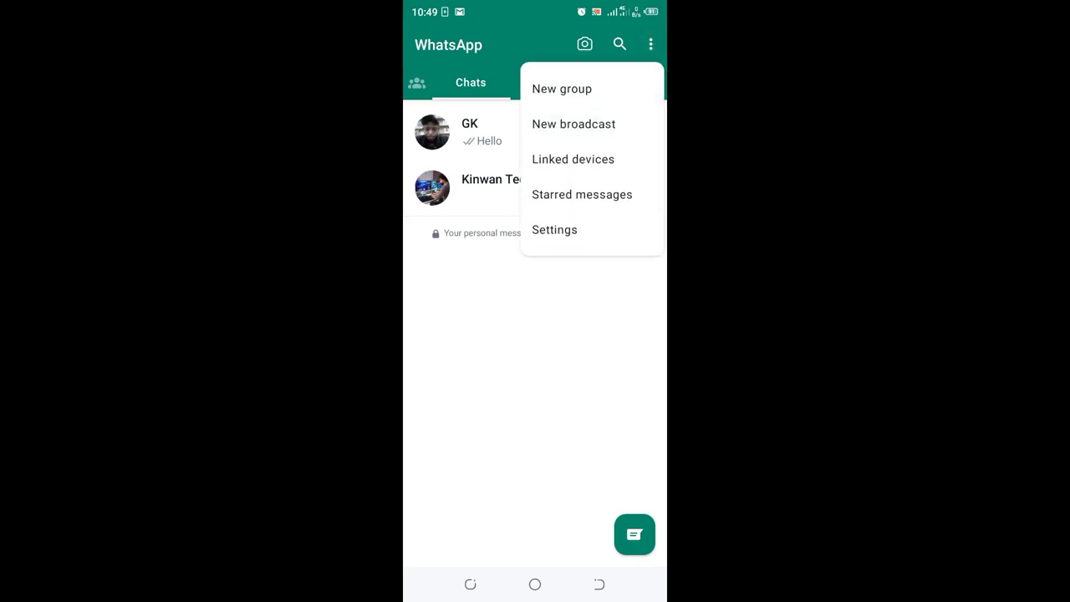
{"action": "left_click", "coordinate": [554, 229]}
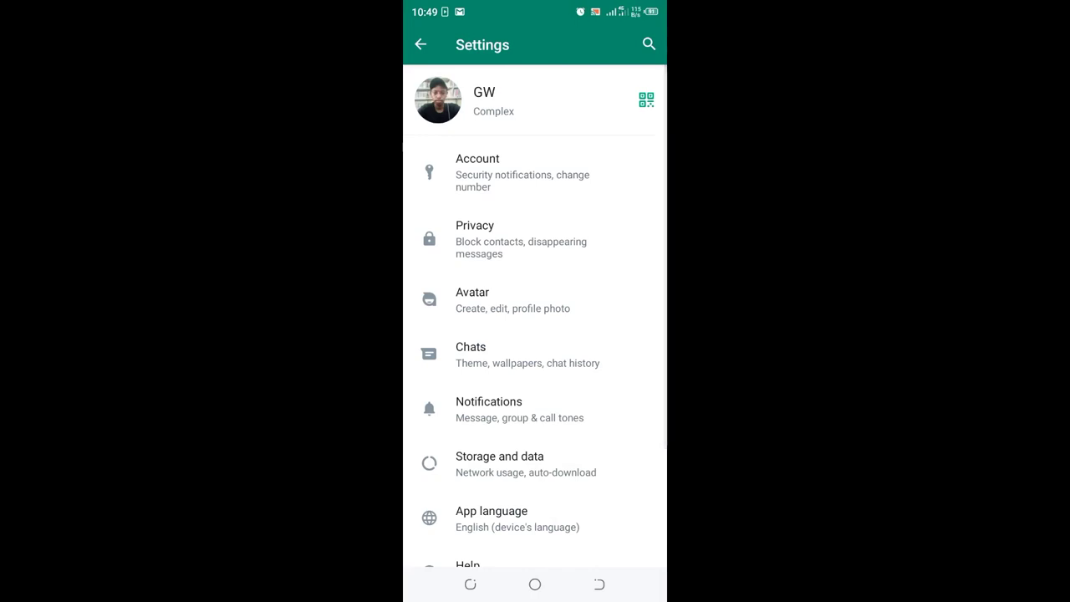
{"action": "scroll", "coordinate": [534, 334], "scroll_direction": "down", "scroll_amount": 3}
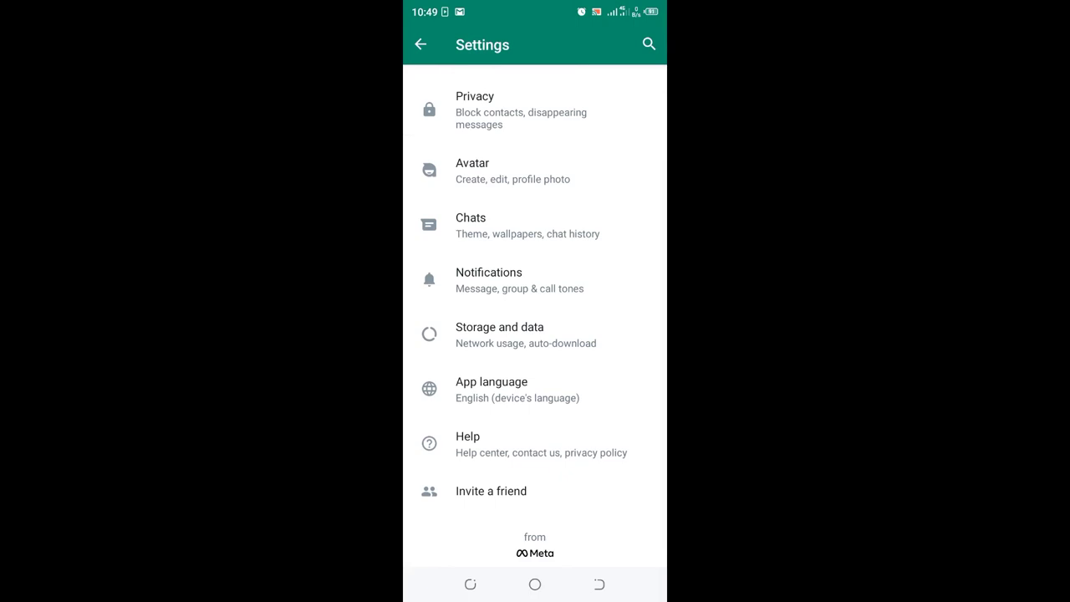
{"action": "left_click", "coordinate": [518, 280]}
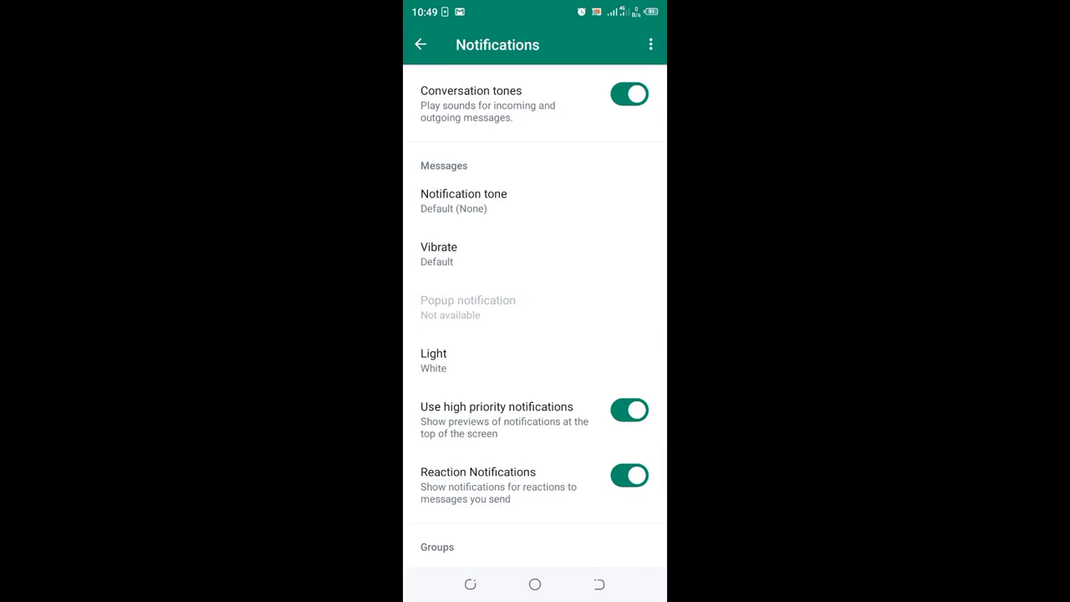
{"action": "left_click", "coordinate": [650, 44]}
{"action": "left_click", "coordinate": [579, 89]}
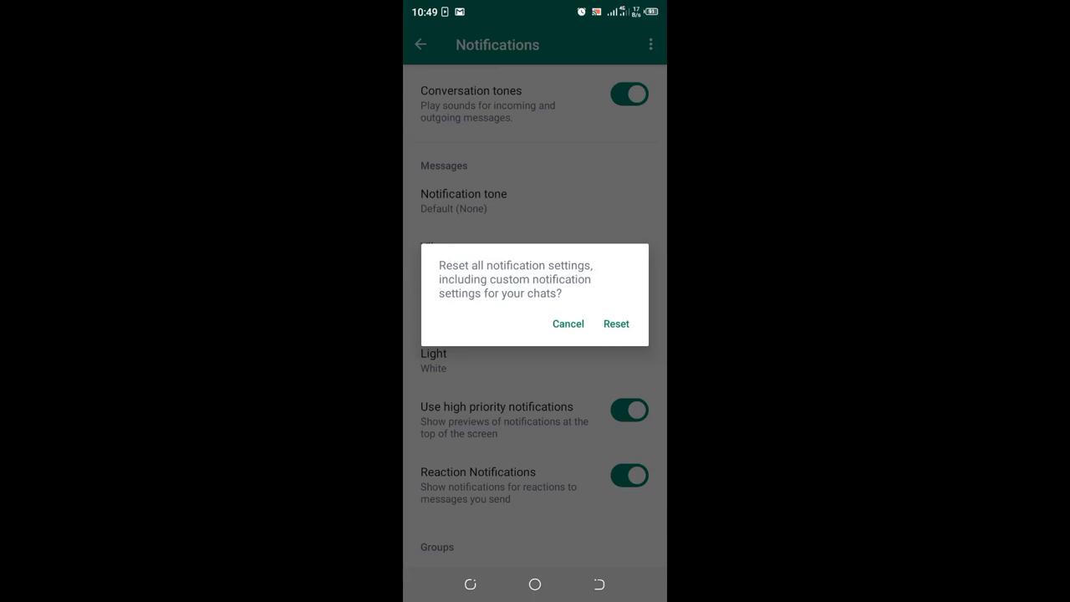
{"action": "left_click", "coordinate": [616, 324]}
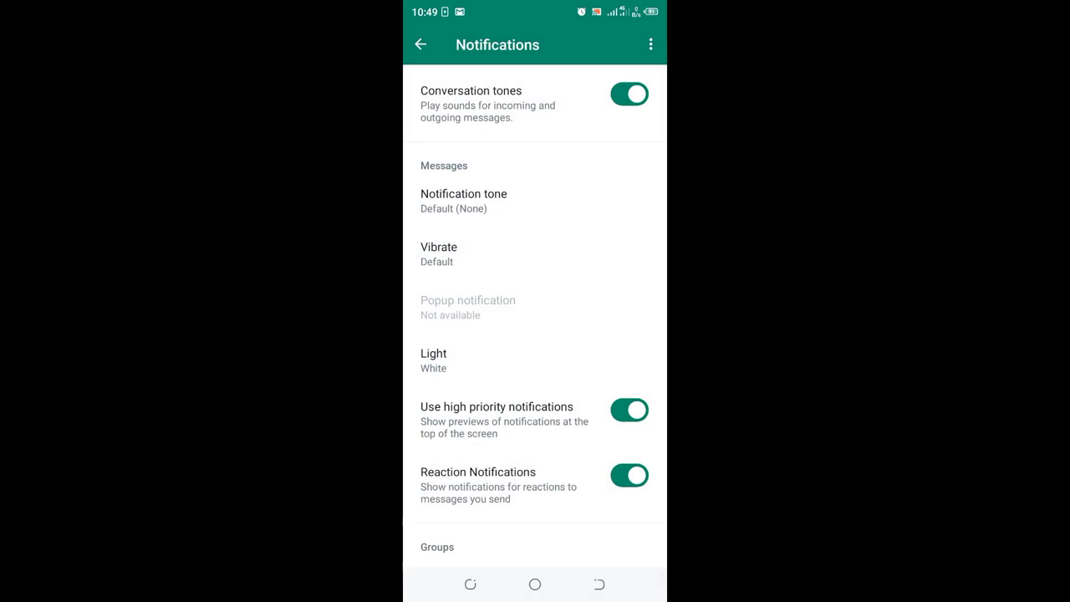
Go from WhatsApp's chats to the launcher's app drawer and open WhatsApp's Application details
{"action": "left_click", "coordinate": [420, 45]}
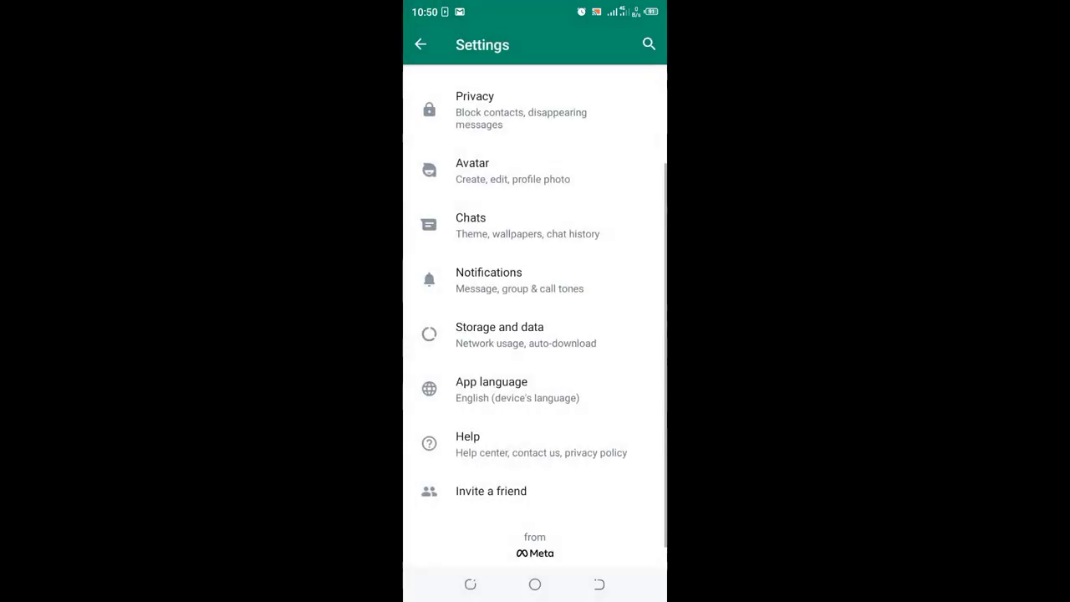
{"action": "left_click", "coordinate": [420, 44]}
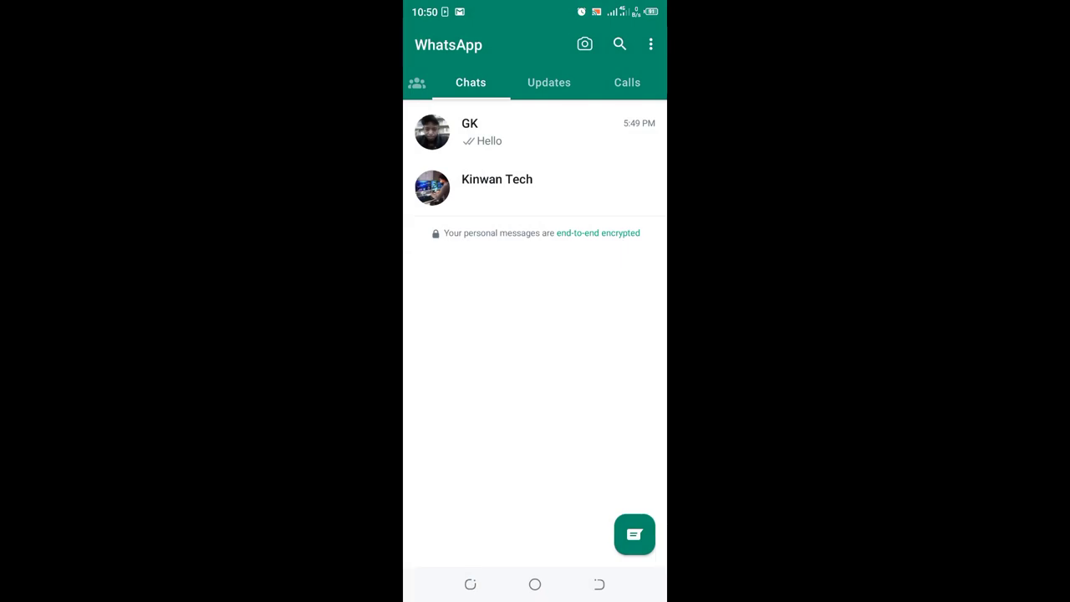
{"action": "left_click", "coordinate": [534, 584]}
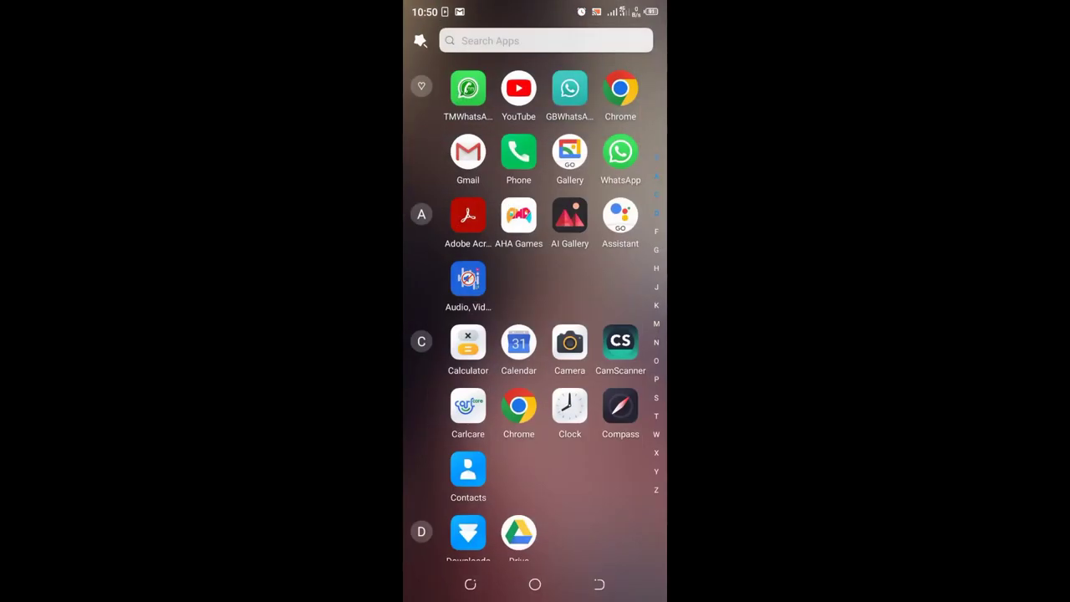
{"action": "scroll", "coordinate": [528, 310], "scroll_direction": "down", "scroll_amount": 1}
{"action": "left_click", "coordinate": [620, 118]}
{"action": "left_click", "coordinate": [589, 206]}
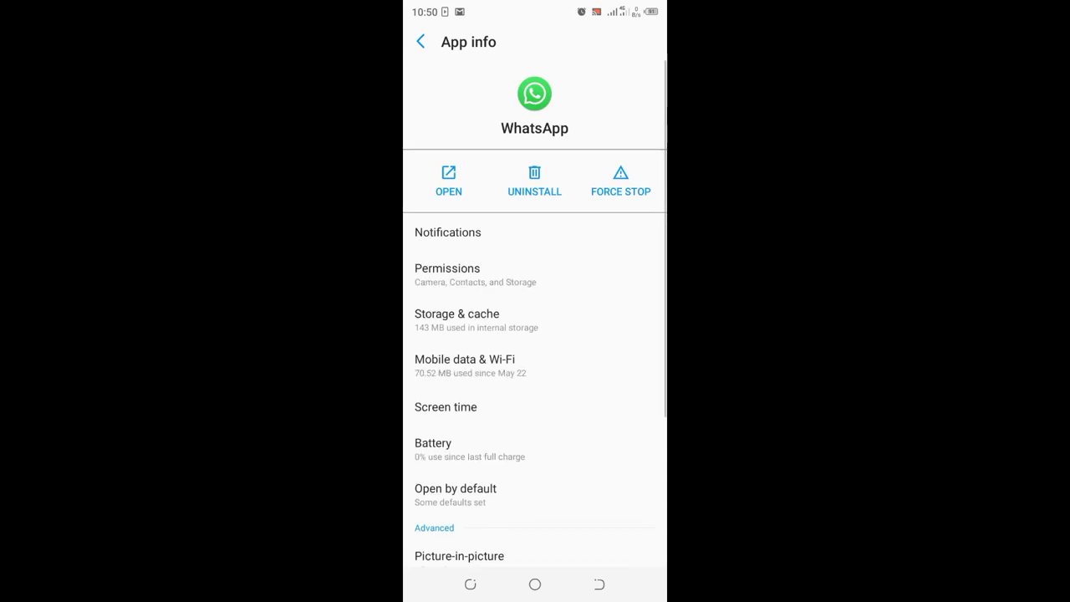
Toggle WhatsApp's Show notifications off and back on in Android Settings
{"action": "left_click", "coordinate": [448, 232]}
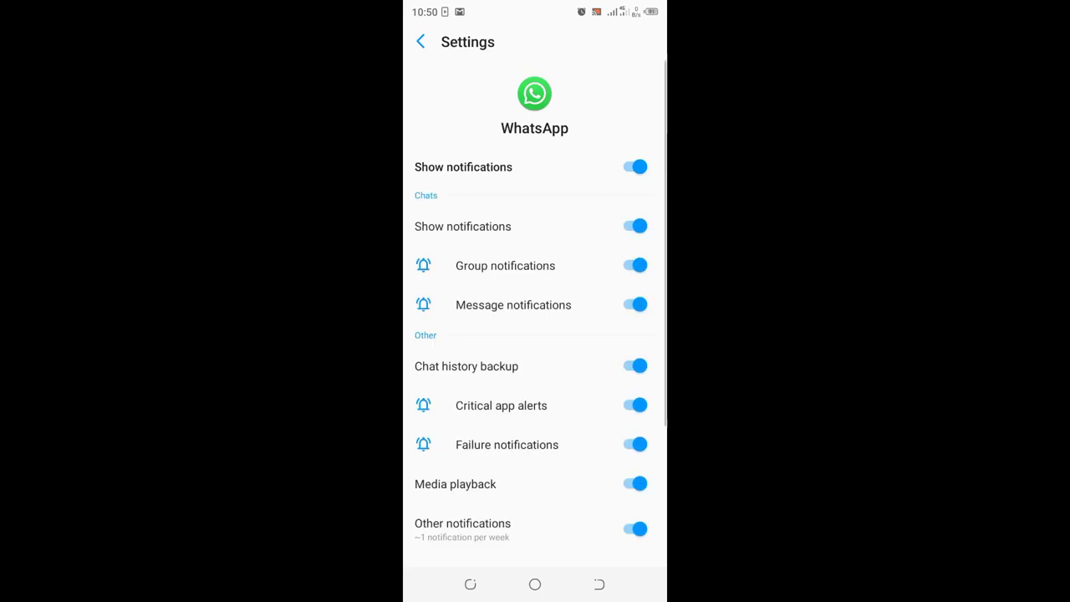
{"action": "left_click", "coordinate": [635, 166]}
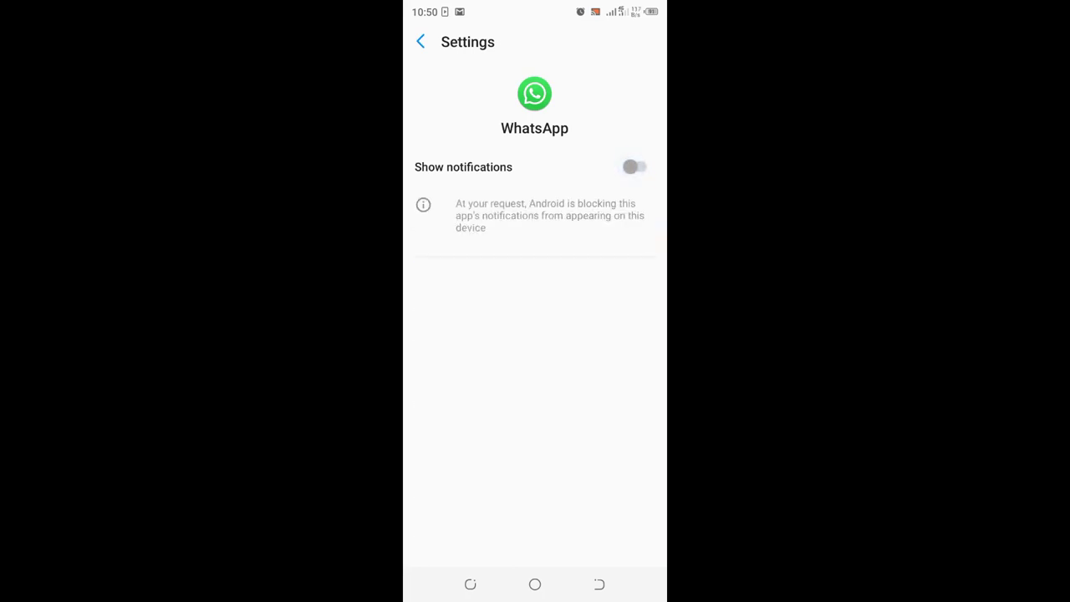
{"action": "left_click", "coordinate": [634, 166]}
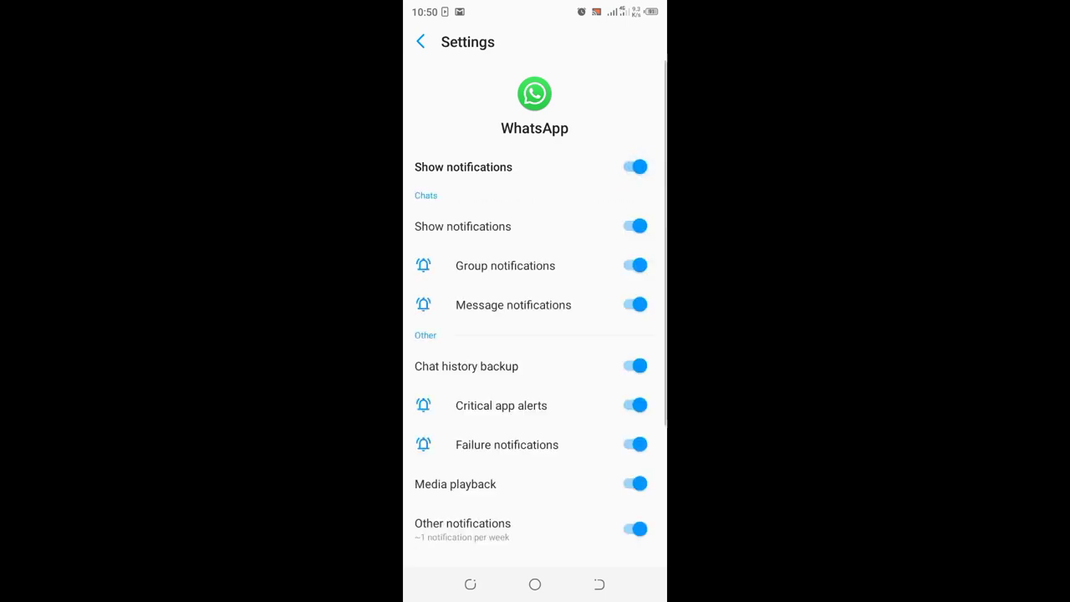
{"action": "left_click", "coordinate": [420, 42]}
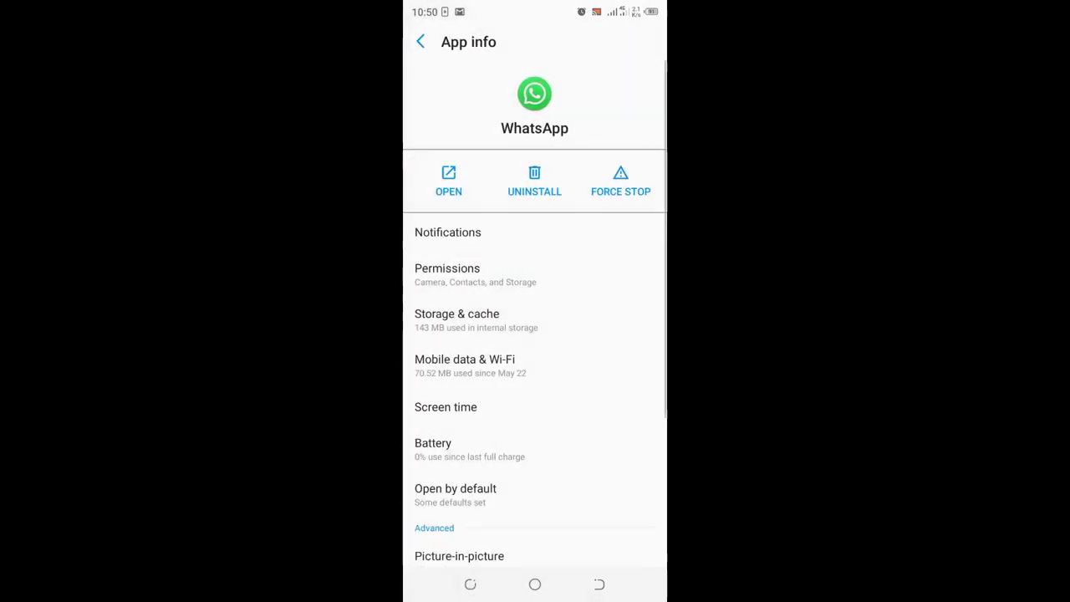
Clear WhatsApp's cache from Storage & cache so it reads 0 B
{"action": "left_click", "coordinate": [468, 319]}
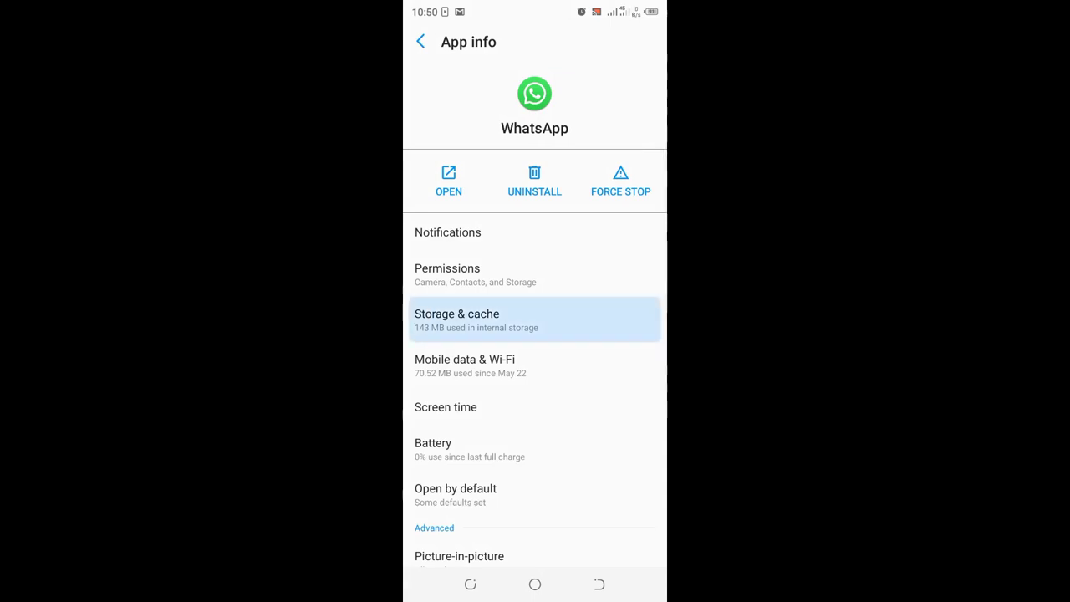
{"action": "left_click", "coordinate": [599, 197]}
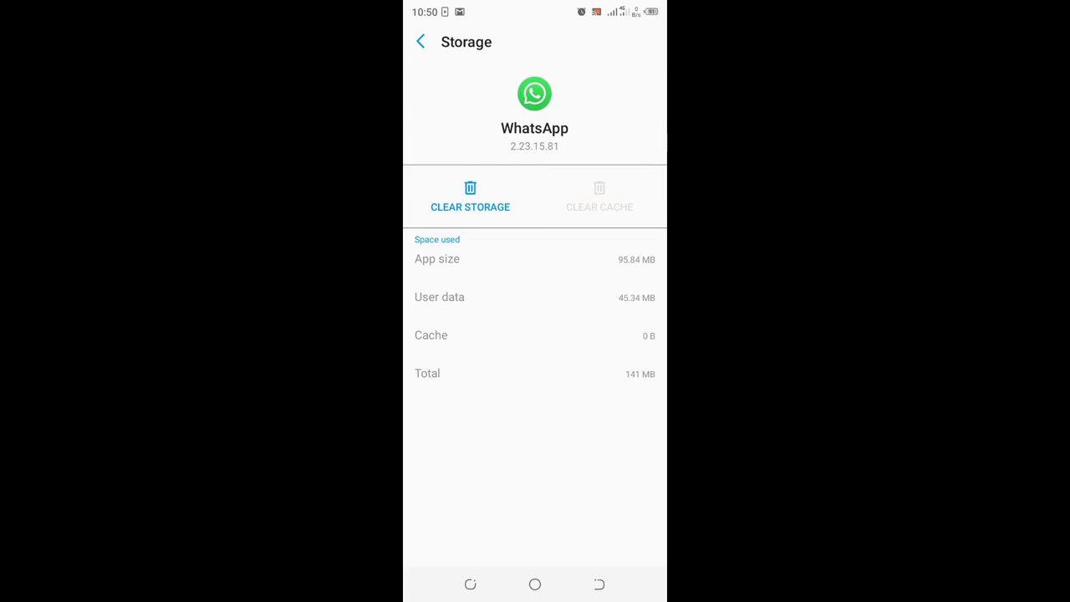
{"action": "left_click", "coordinate": [420, 42]}
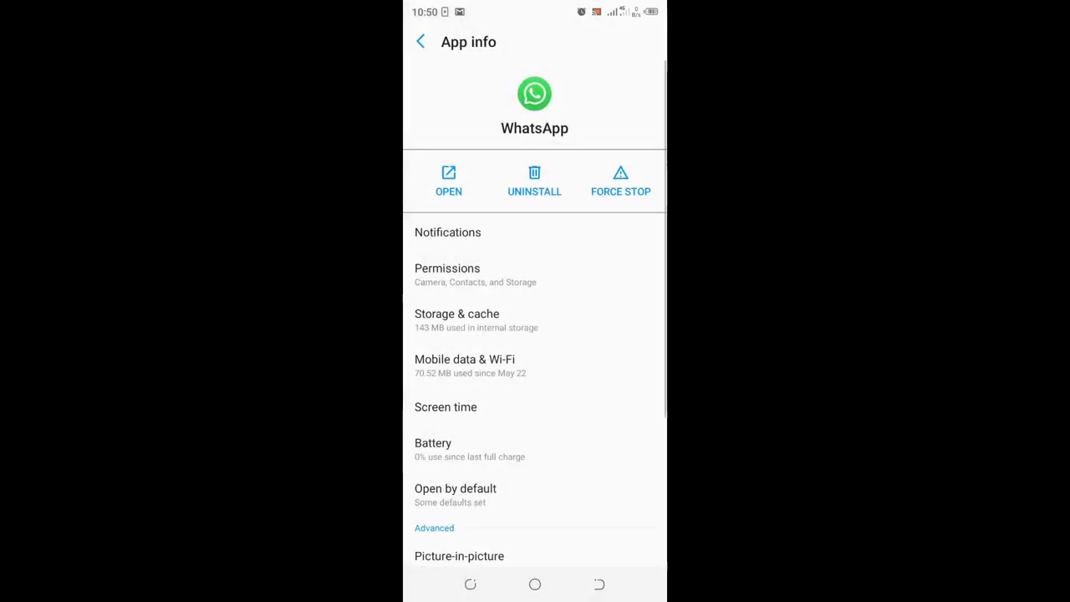
Open Settings > Apps & notifications > See all 73 apps and scroll down to WhatsApp
{"action": "left_click", "coordinate": [534, 583]}
{"action": "scroll", "coordinate": [528, 309], "scroll_direction": "up", "scroll_amount": 1}
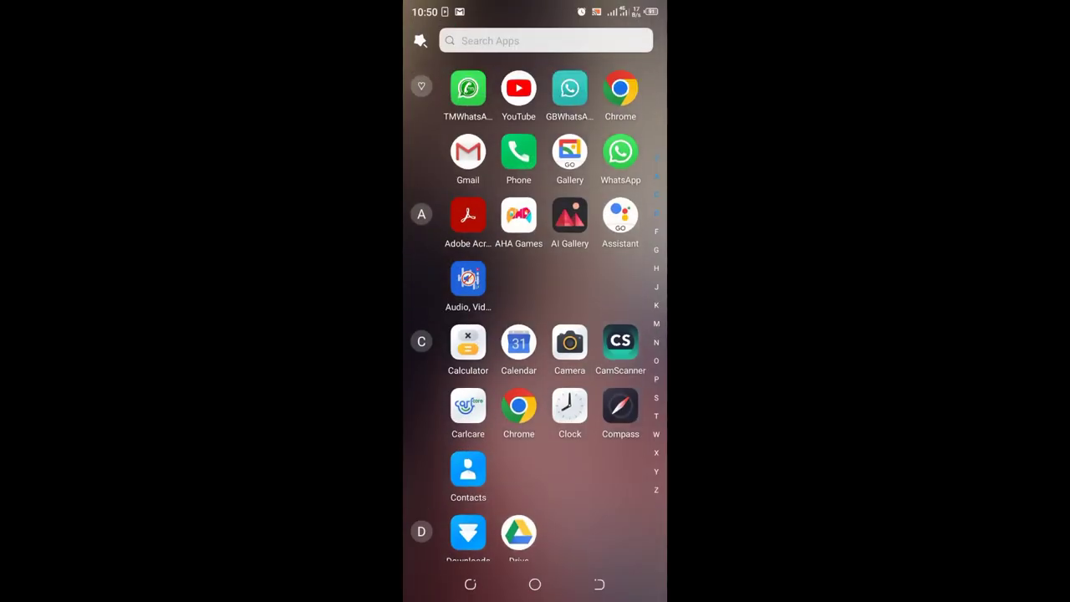
{"action": "scroll", "coordinate": [535, 310], "scroll_direction": "down", "scroll_amount": 10}
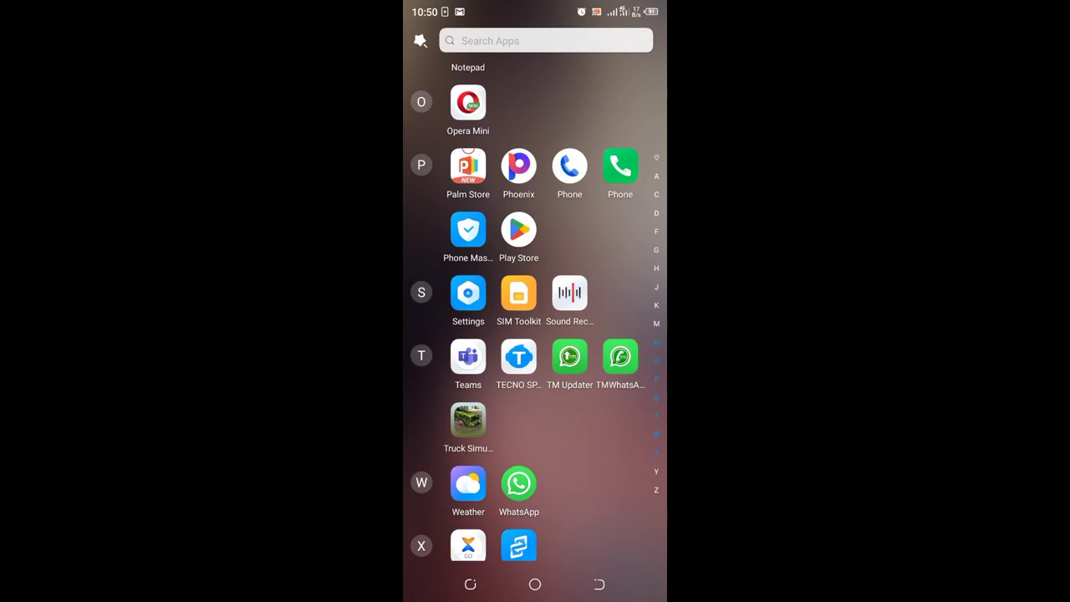
{"action": "left_click", "coordinate": [468, 293]}
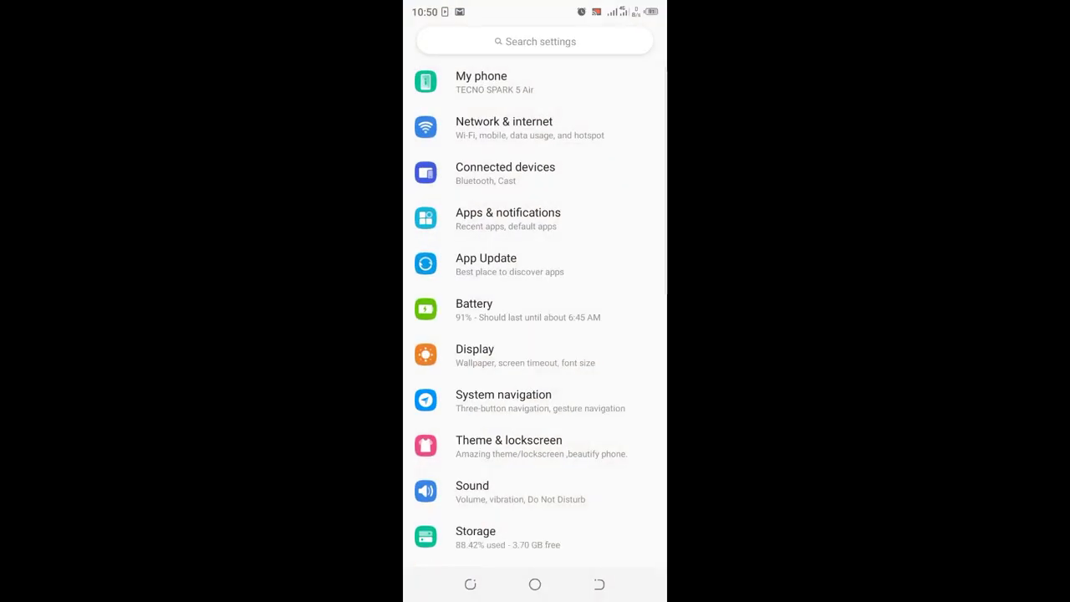
{"action": "left_click", "coordinate": [508, 218]}
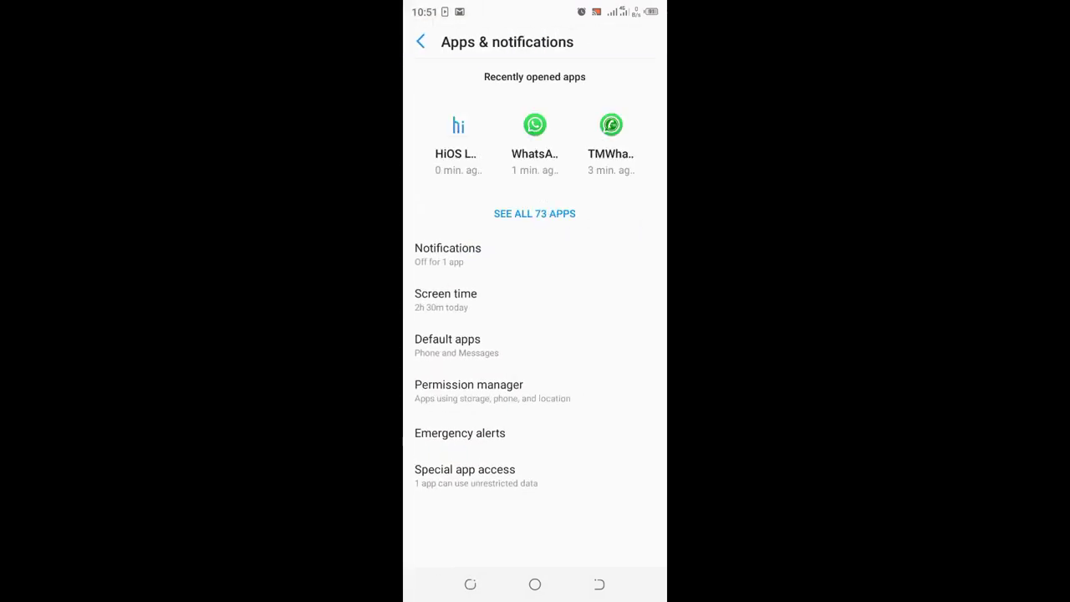
{"action": "left_click", "coordinate": [534, 213]}
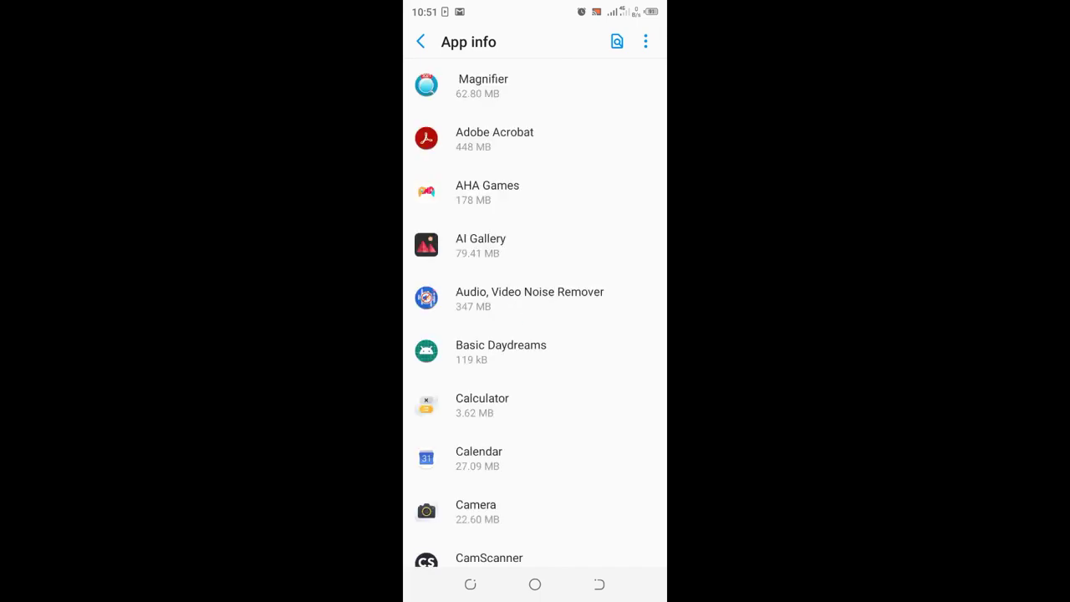
{"action": "scroll", "coordinate": [535, 314], "scroll_direction": "down", "scroll_amount": 10}
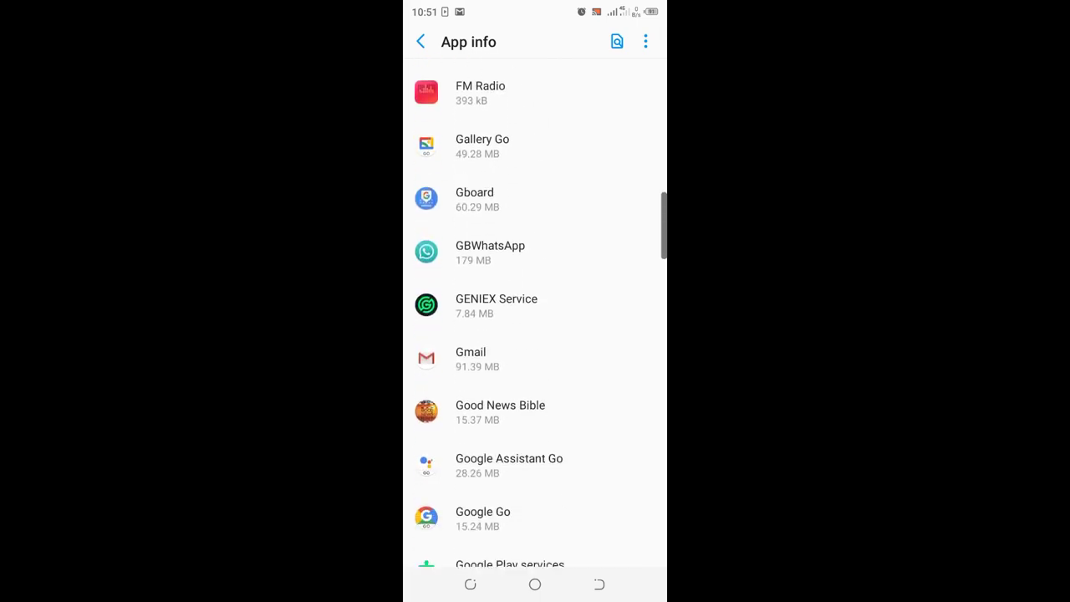
{"action": "scroll", "coordinate": [534, 314], "scroll_direction": "down", "scroll_amount": 10}
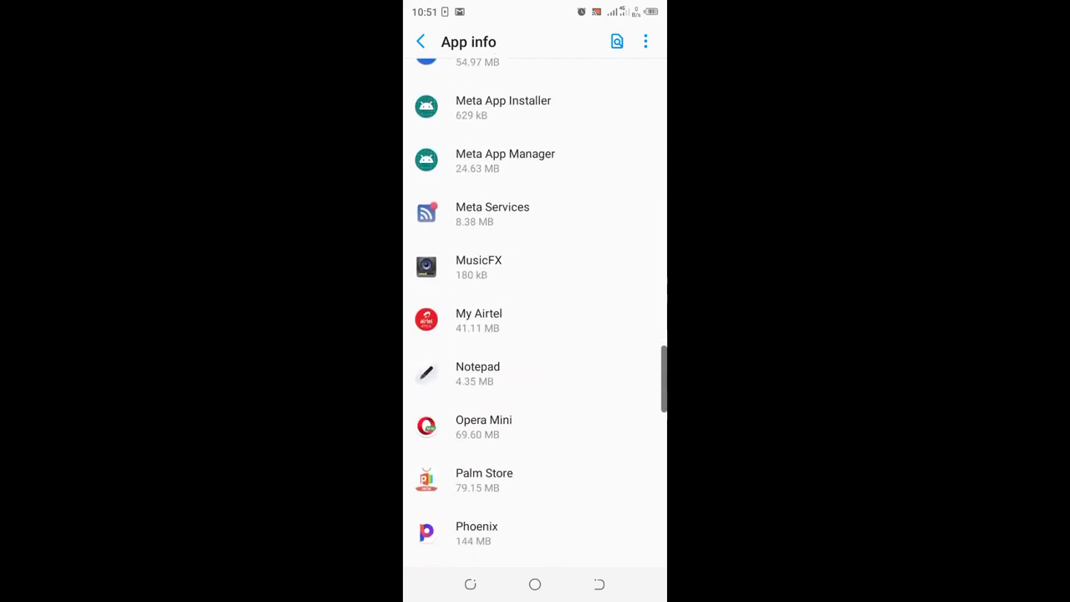
{"action": "scroll", "coordinate": [534, 314], "scroll_direction": "down", "scroll_amount": 8}
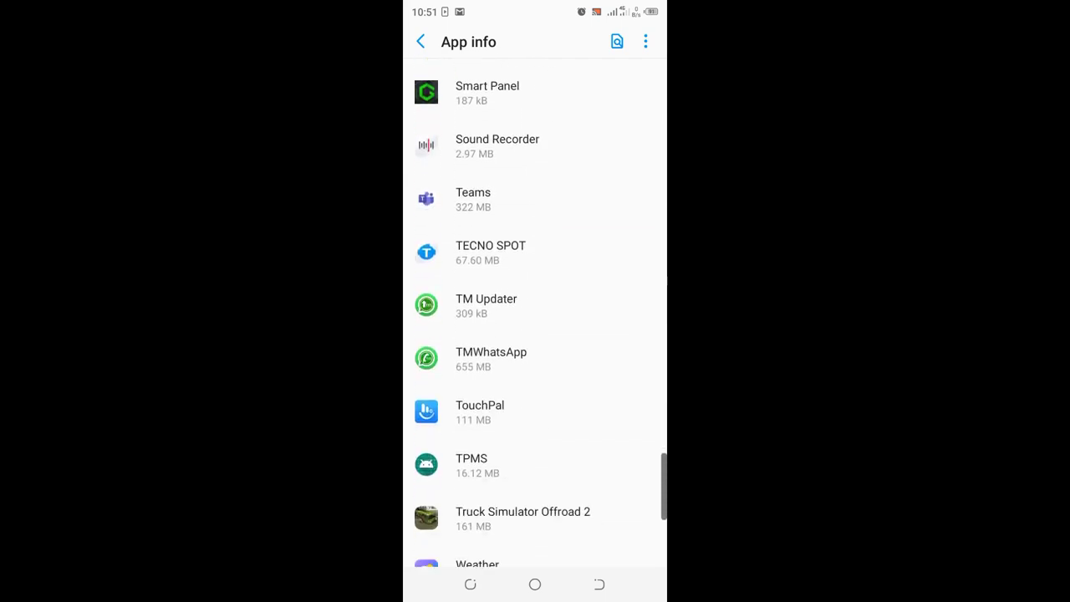
{"action": "scroll", "coordinate": [535, 315], "scroll_direction": "down", "scroll_amount": 3}
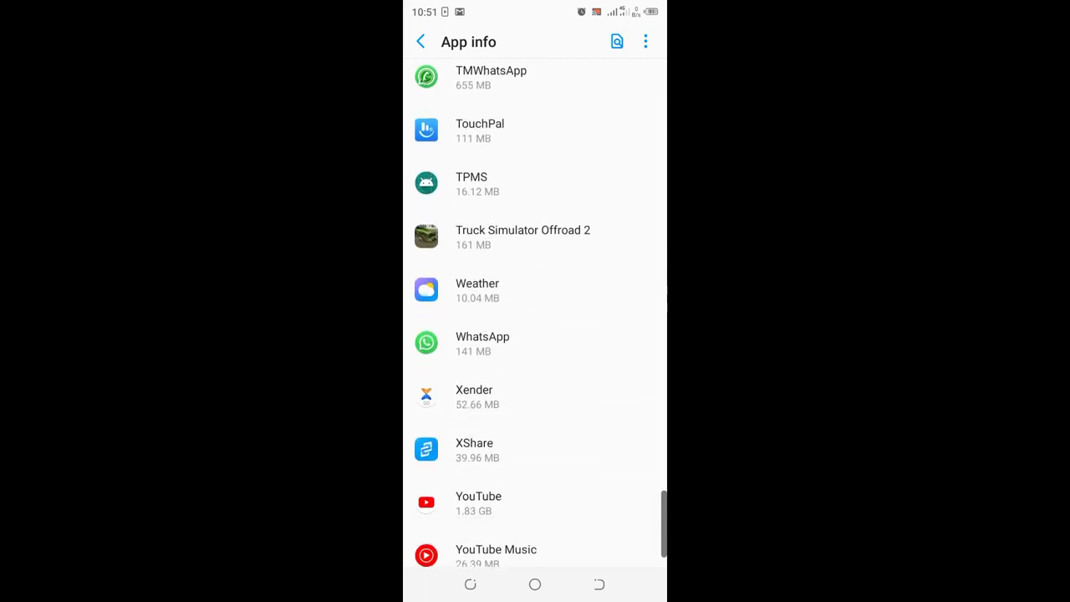
Check WhatsApp's notification toggles are on, then clear its 1.56 MB cache to 0 B
{"action": "left_click", "coordinate": [483, 342]}
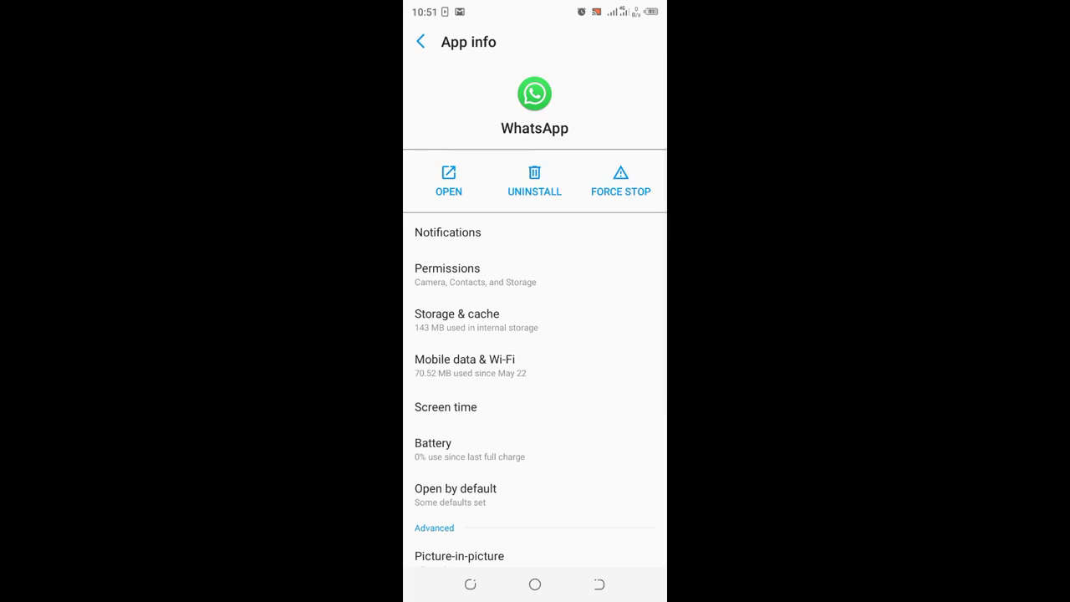
{"action": "left_click", "coordinate": [447, 232]}
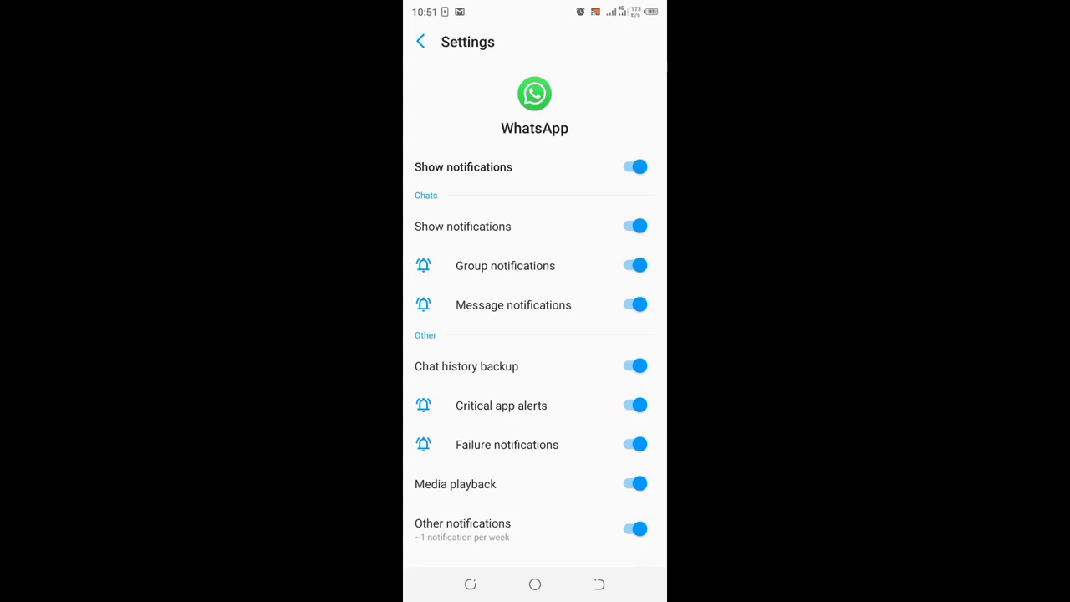
{"action": "left_click", "coordinate": [420, 42]}
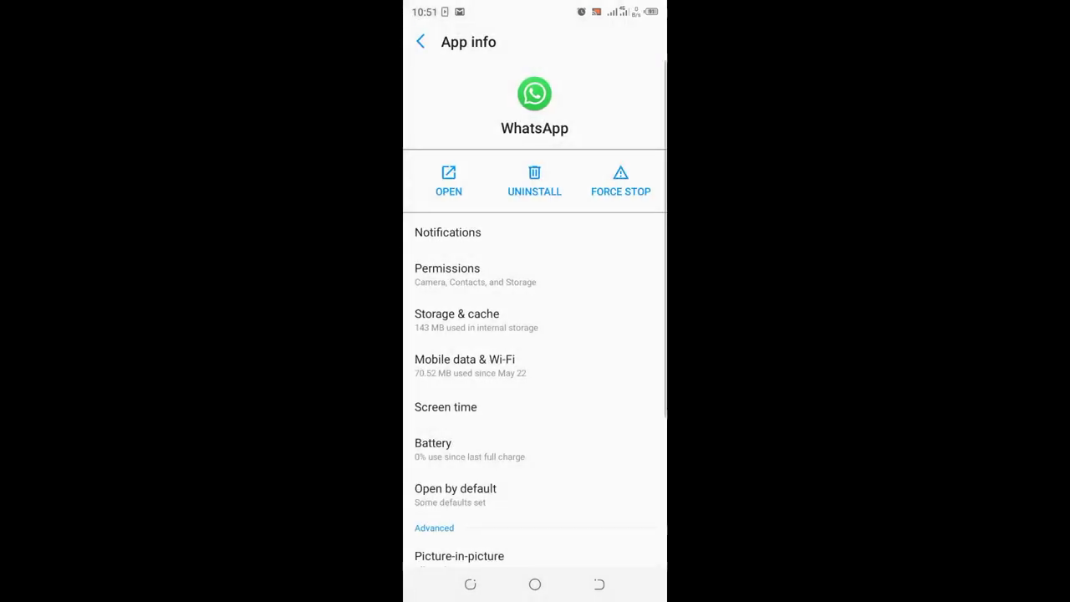
{"action": "left_click", "coordinate": [456, 319]}
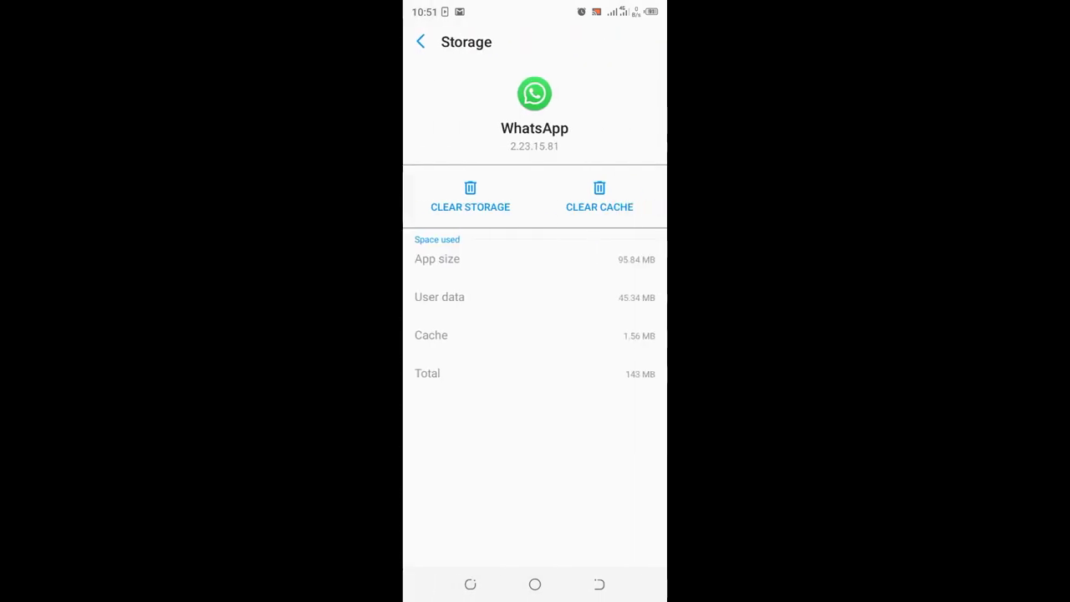
{"action": "left_click", "coordinate": [599, 197]}
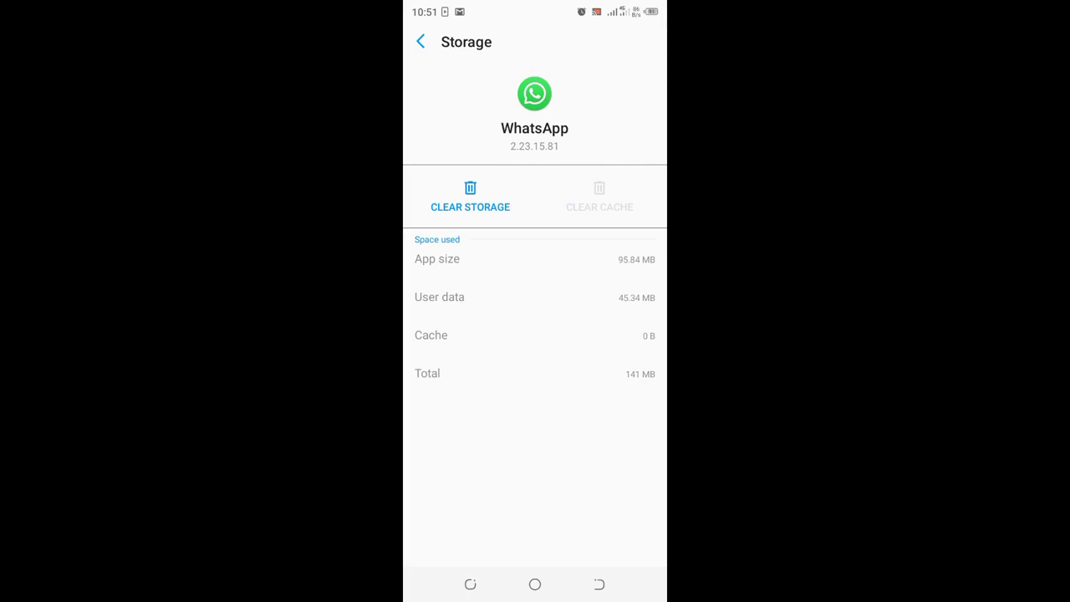
Launch GBWhatsApp, open the second chat and send the test message 'Hi'
{"action": "left_click", "coordinate": [535, 584]}
{"action": "scroll", "coordinate": [535, 309], "scroll_direction": "up", "scroll_amount": 5}
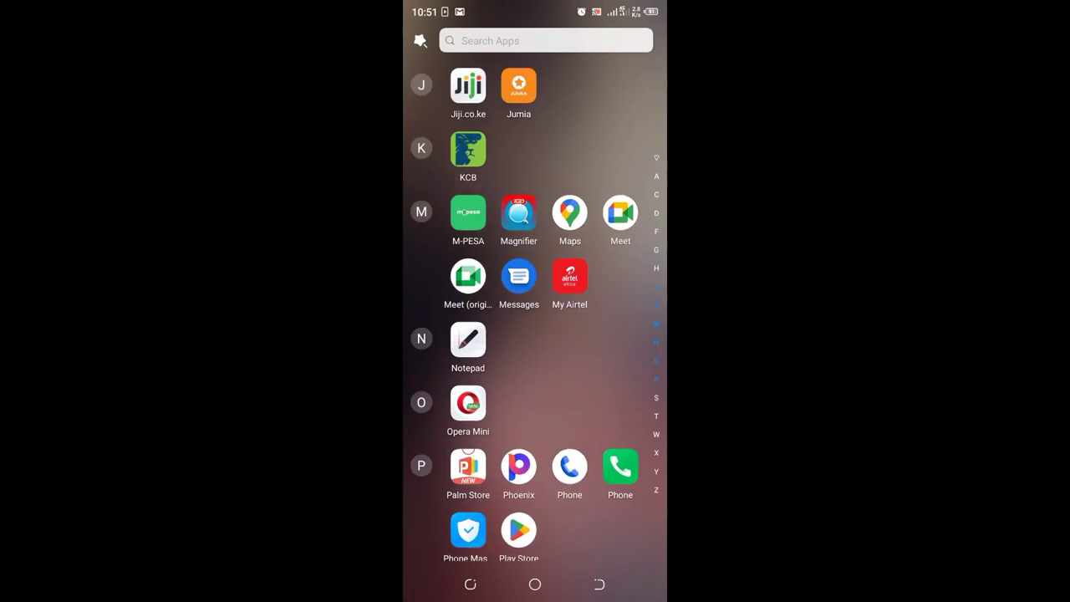
{"action": "scroll", "coordinate": [535, 309], "scroll_direction": "up", "scroll_amount": 10}
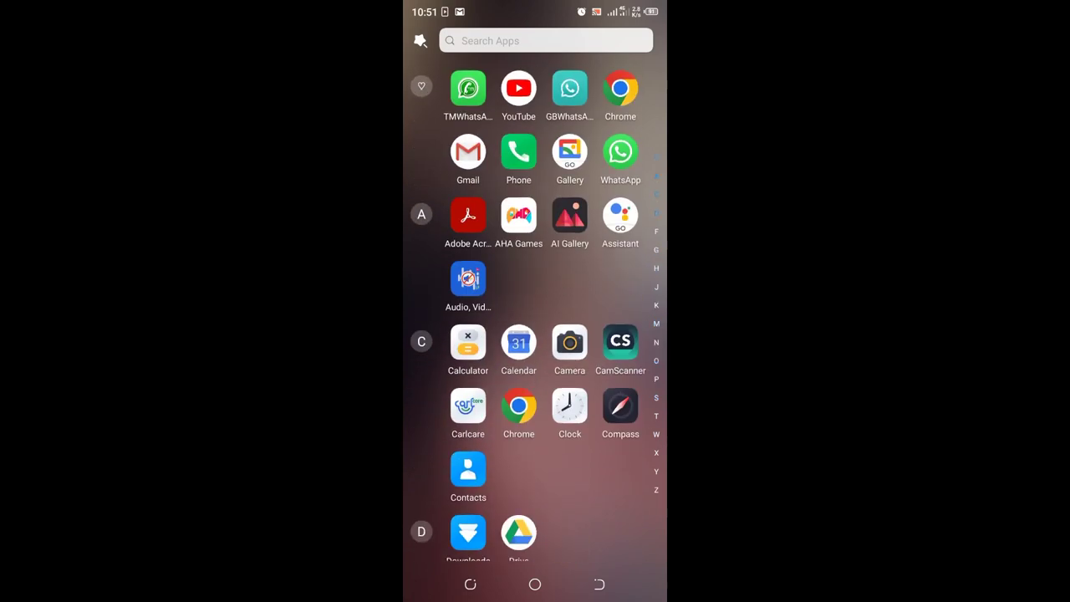
{"action": "left_click", "coordinate": [569, 88]}
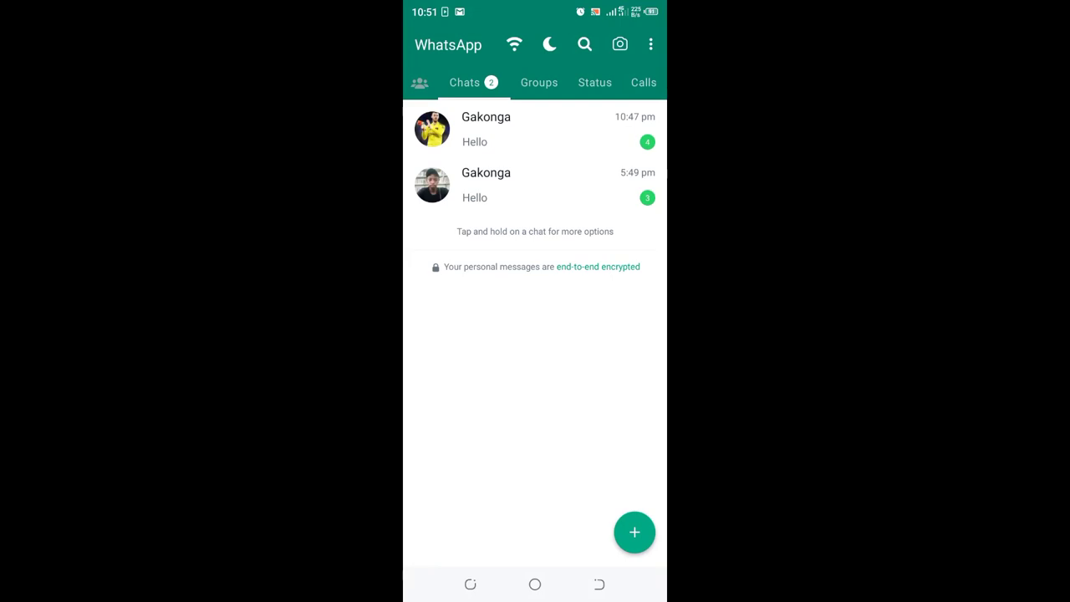
{"action": "left_click", "coordinate": [535, 185]}
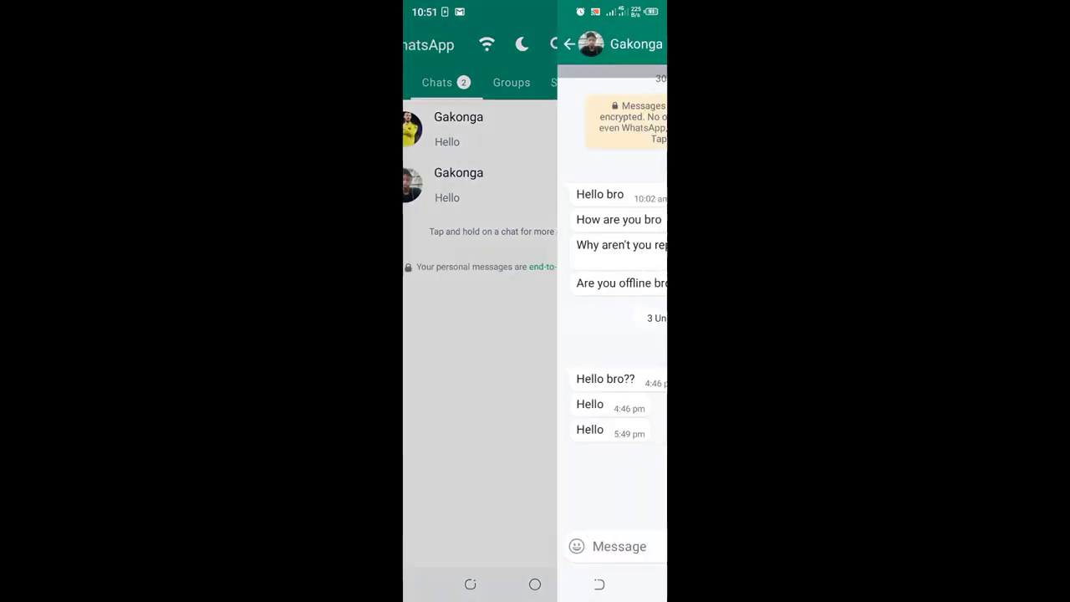
{"action": "left_click", "coordinate": [466, 545]}
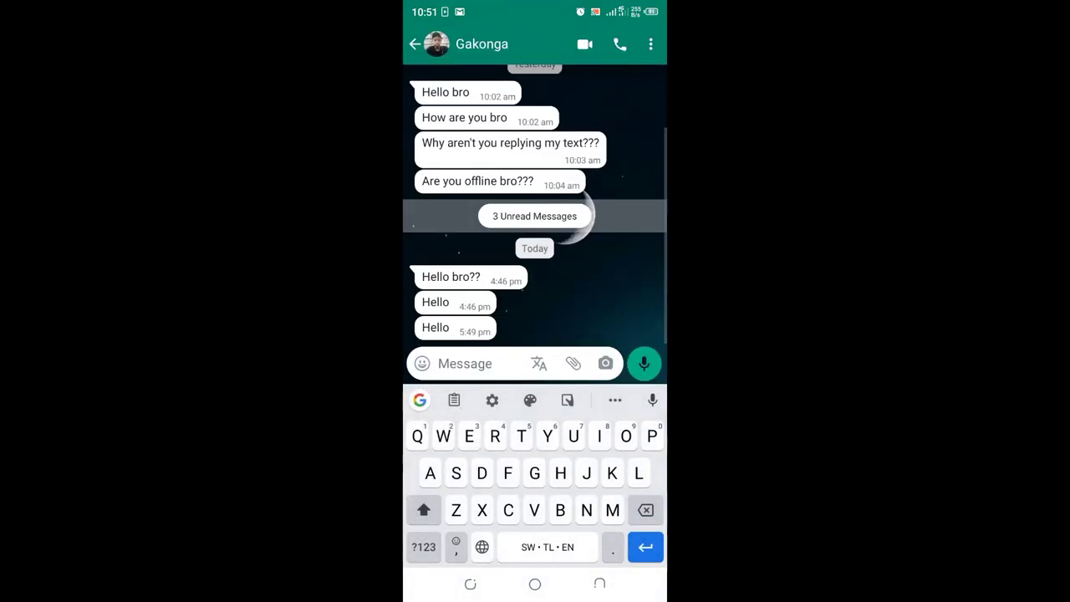
{"action": "type", "text": "Hi"}
{"action": "left_click", "coordinate": [644, 362]}
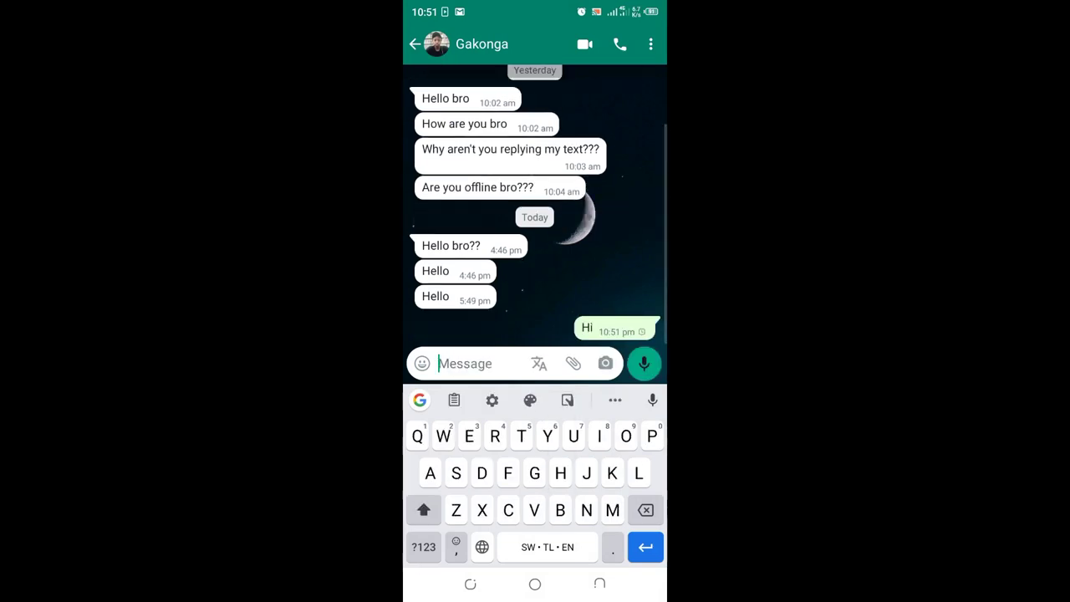